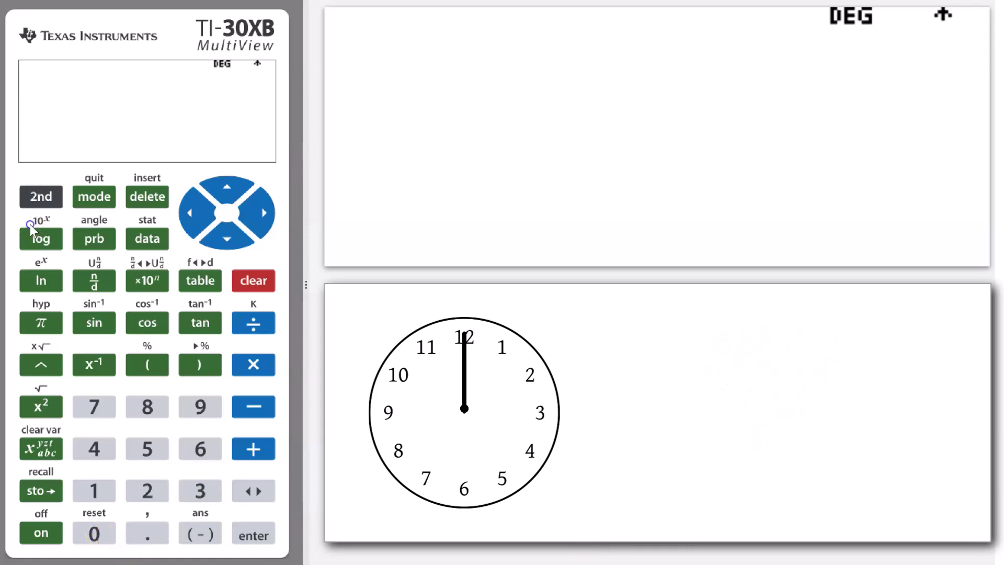
Step: Calculate 0.4 × 60 to get the result 24
left_click(104, 536)
left_click(147, 533)
left_click(90, 451)
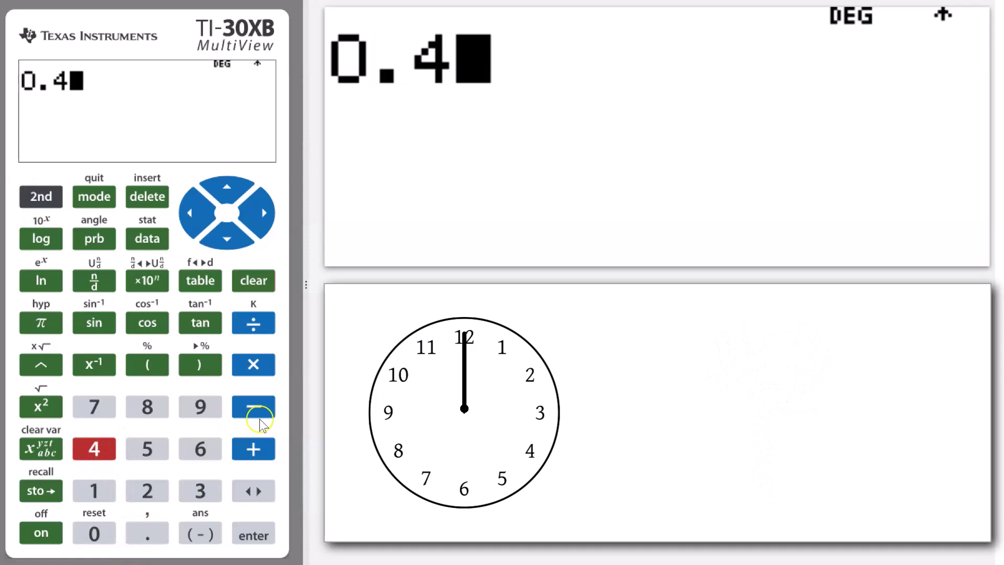
left_click(246, 365)
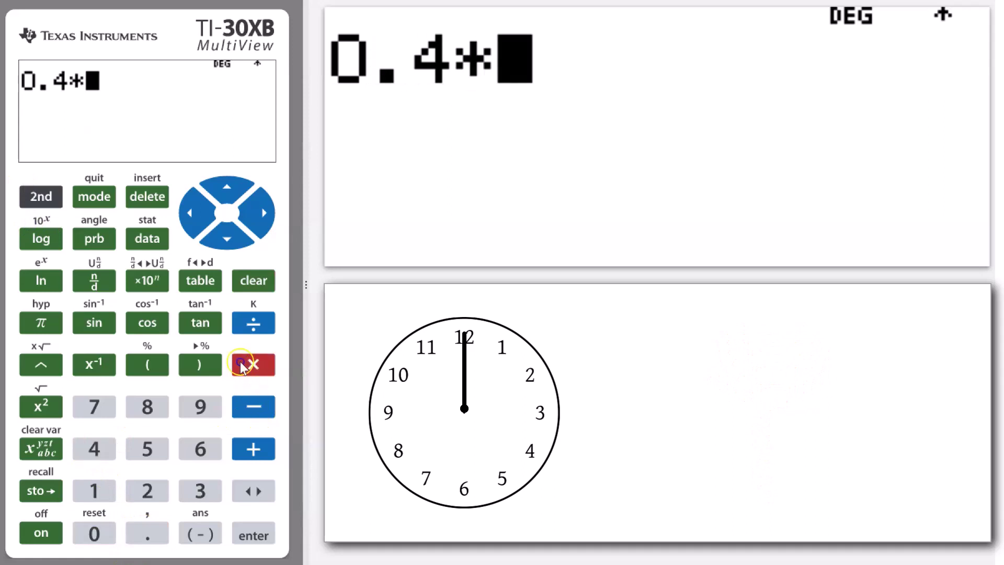
left_click(201, 448)
left_click(93, 532)
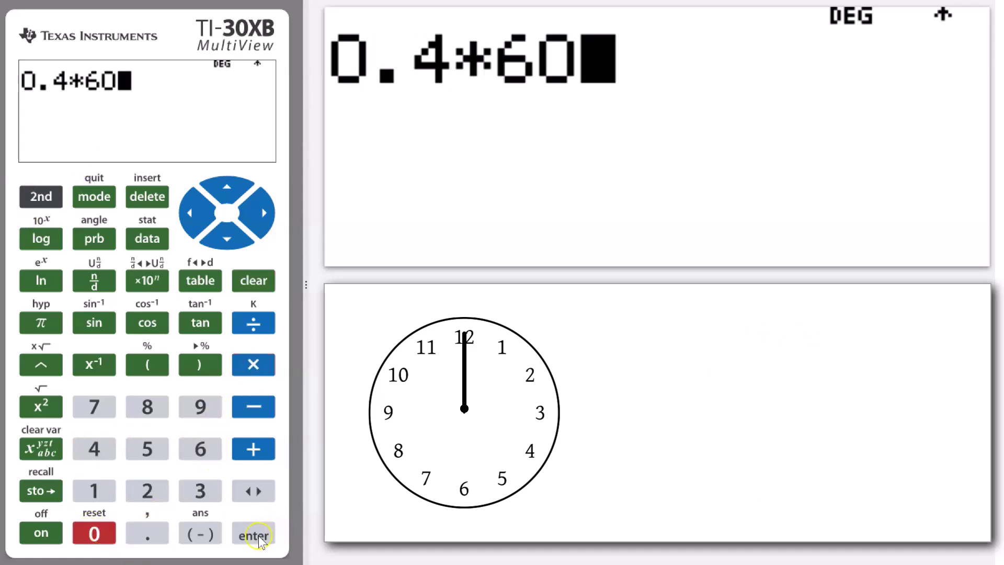
left_click(259, 535)
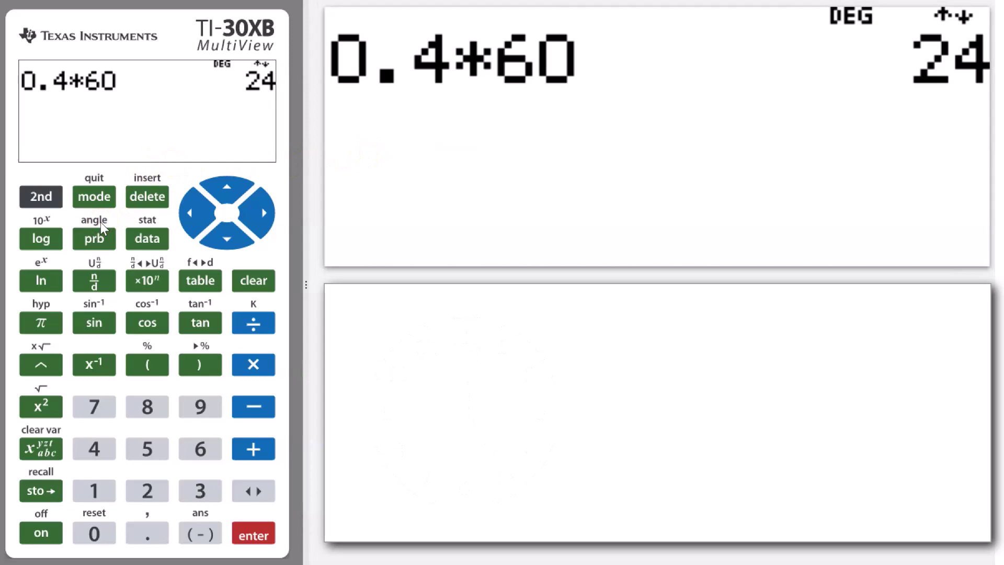
Step: Enter the value 0.4 on a new entry line
left_click(78, 224)
left_click(118, 542)
left_click(155, 532)
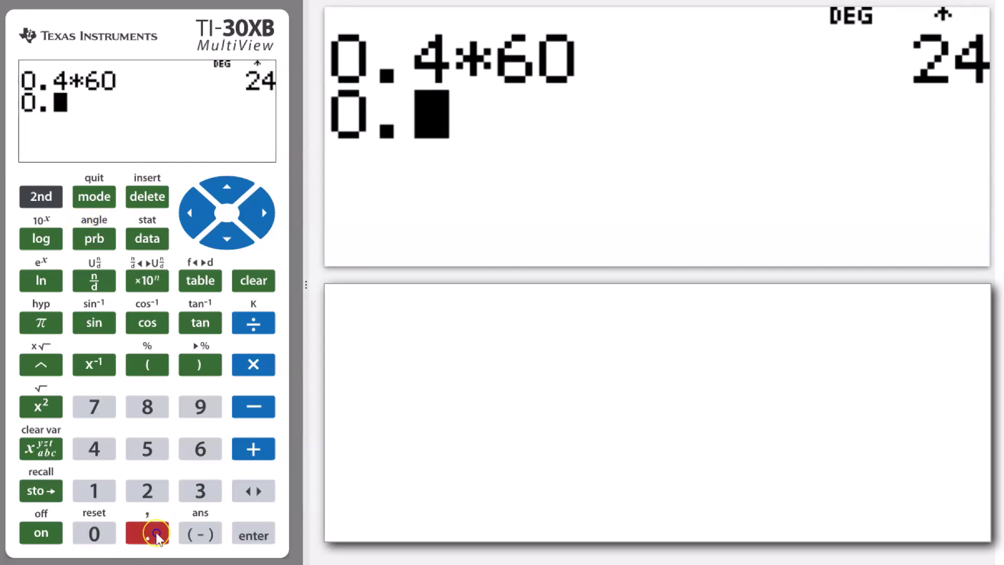
left_click(97, 460)
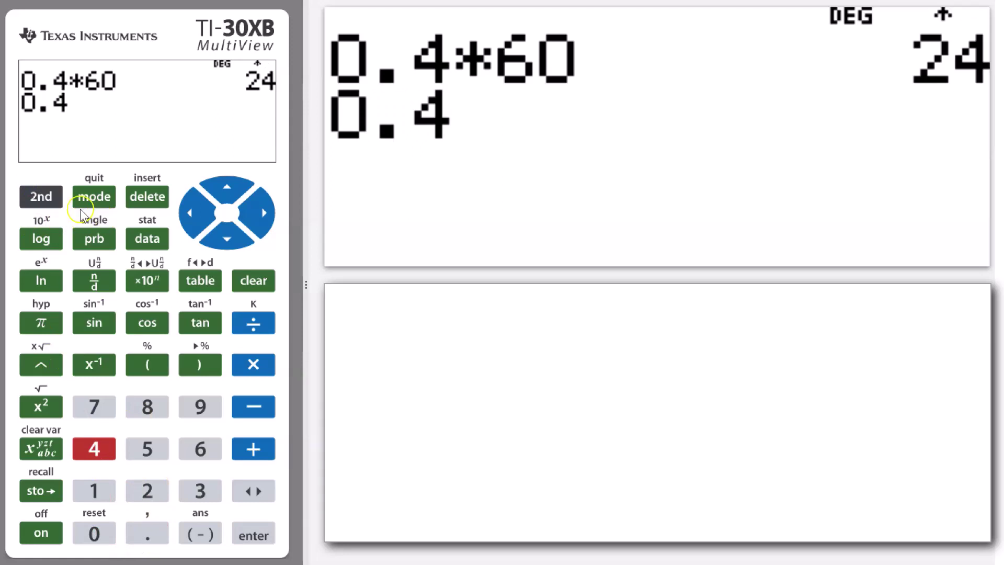
Step: Apply ▶DMS from the angle menu to 0.4, displaying 0°24'0"
left_click(42, 195)
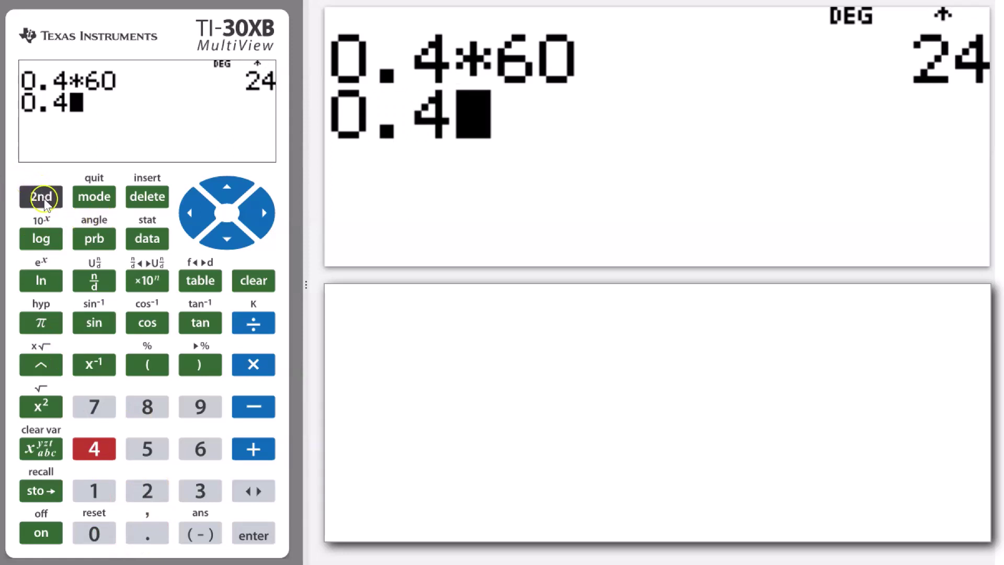
left_click(105, 237)
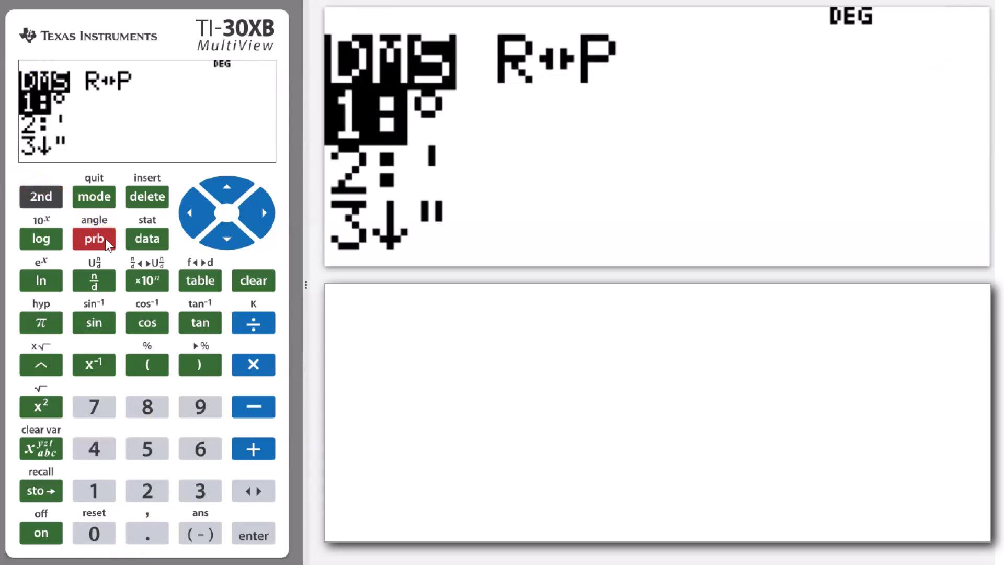
left_click(230, 243)
left_click(230, 243)
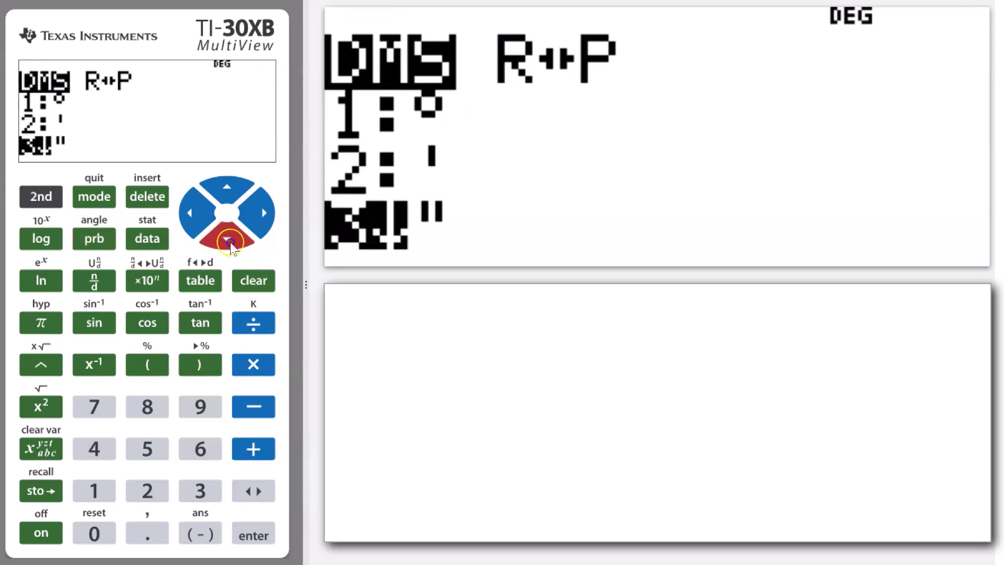
left_click(230, 243)
left_click(230, 242)
left_click(230, 242)
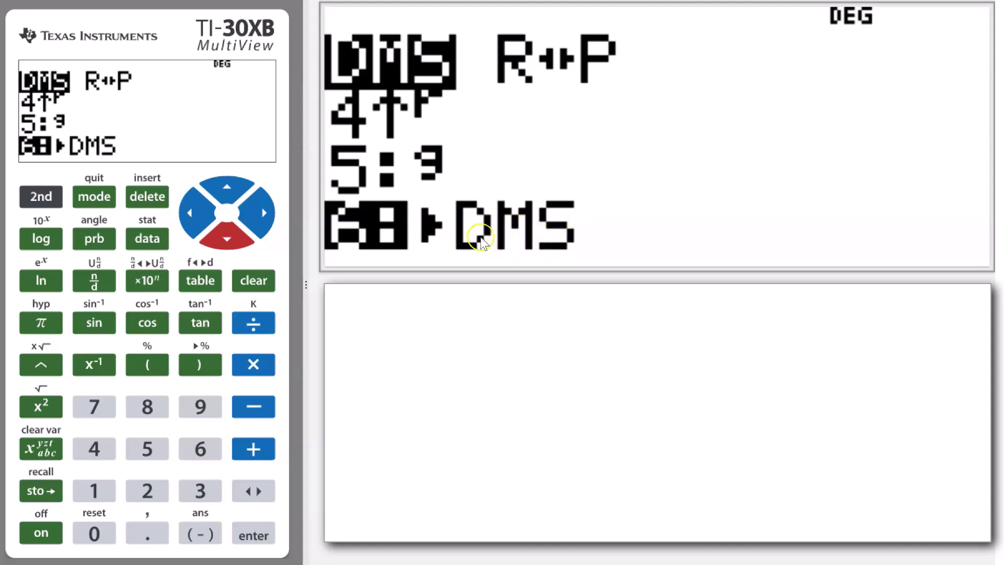
left_click(253, 535)
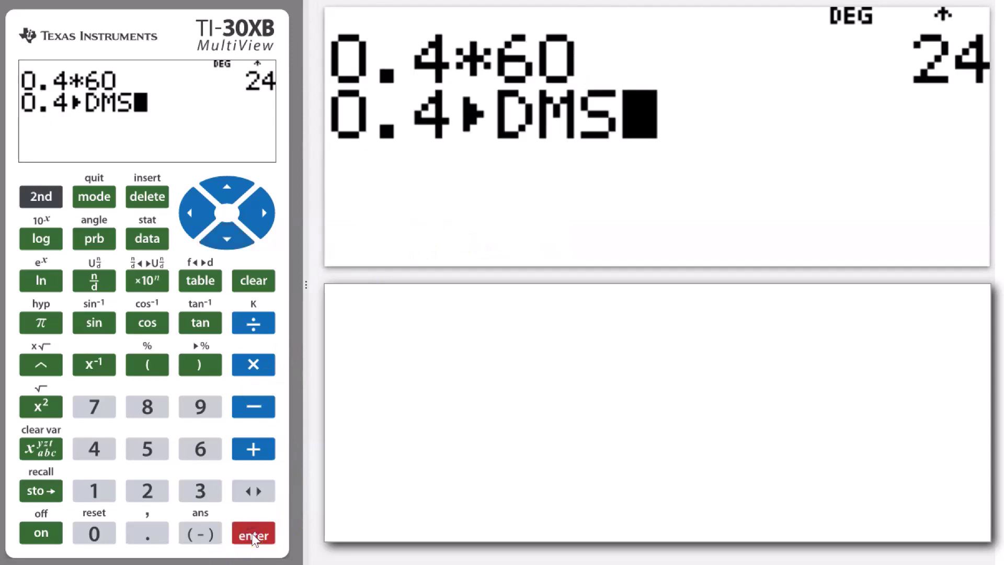
left_click(253, 535)
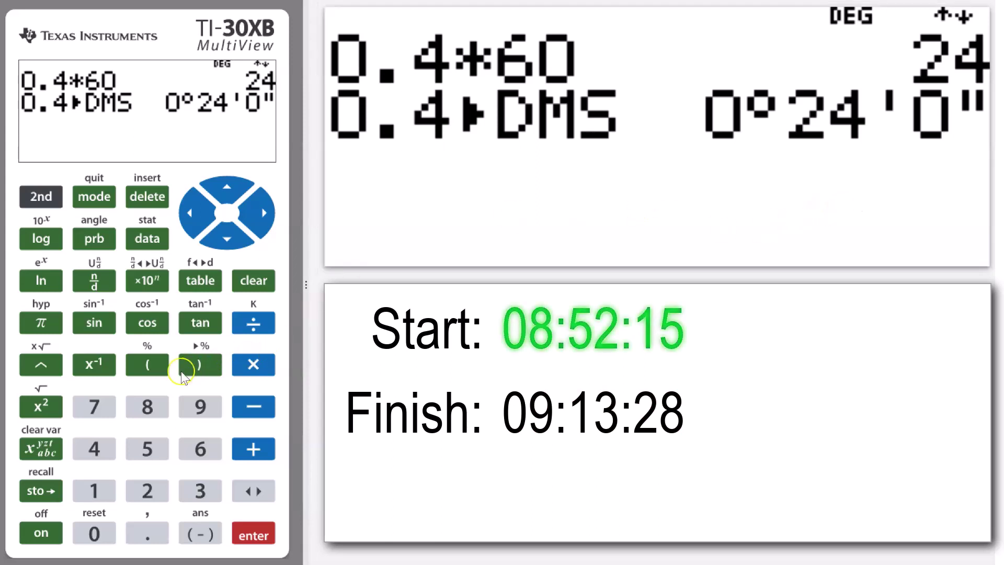
left_click(147, 406)
Step: Enter 8°52' using the degree and minute marks from the angle menu
left_click(41, 196)
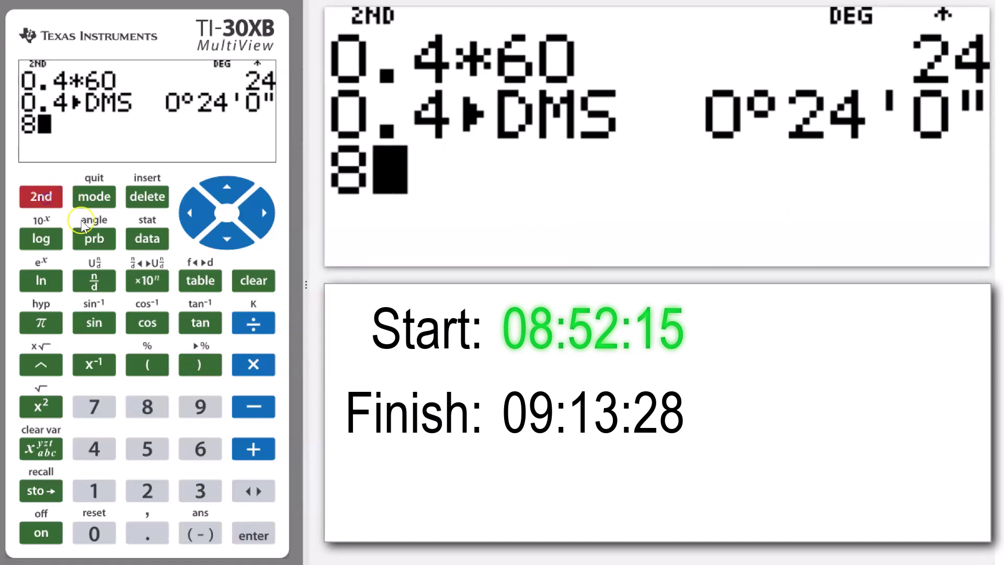
left_click(89, 237)
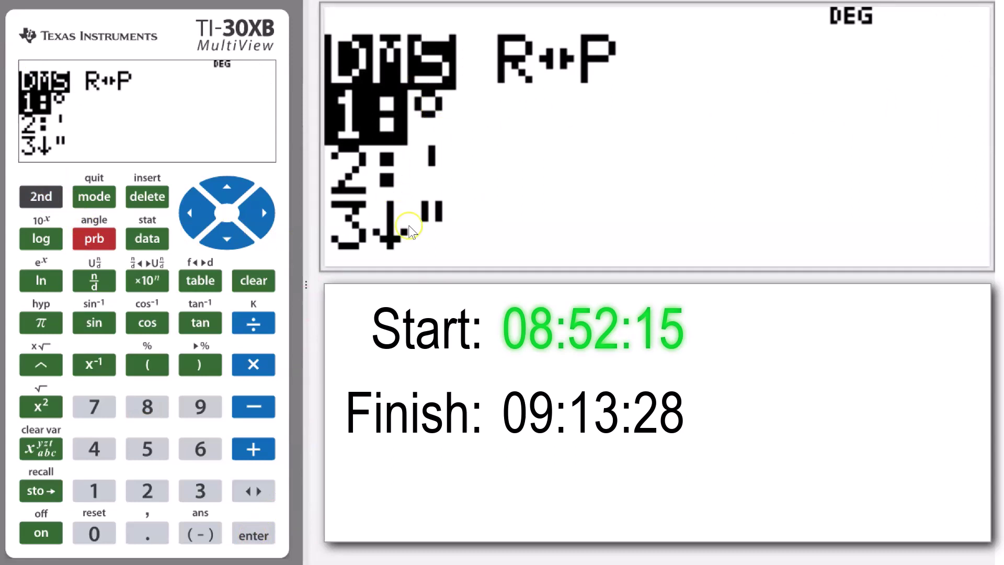
left_click(252, 535)
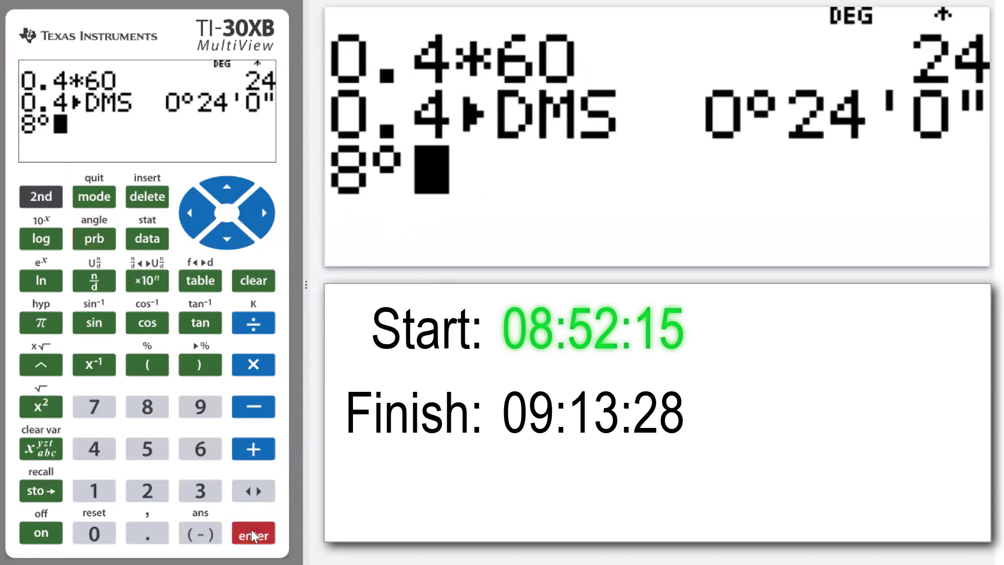
left_click(150, 454)
left_click(150, 490)
left_click(44, 198)
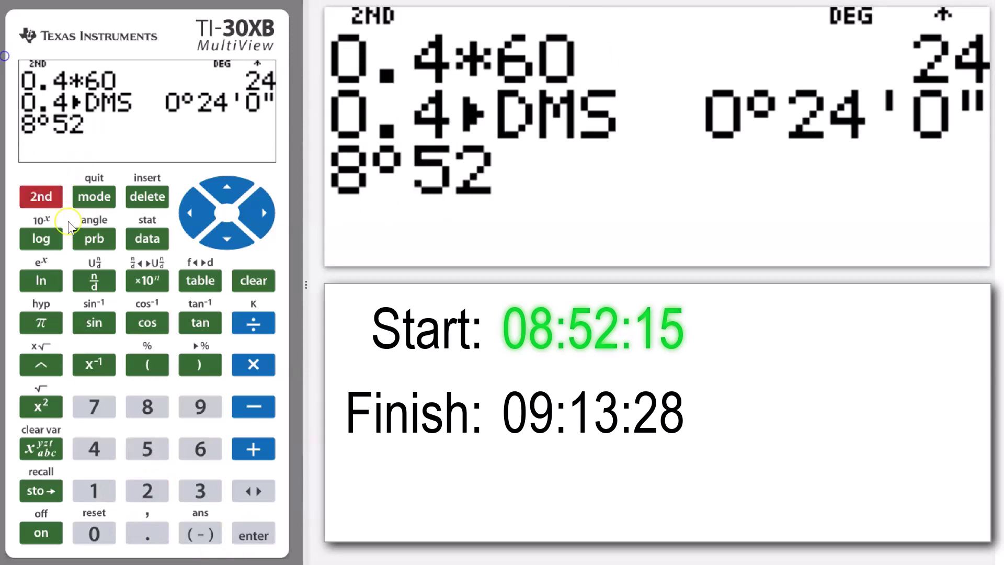
left_click(88, 238)
left_click(227, 238)
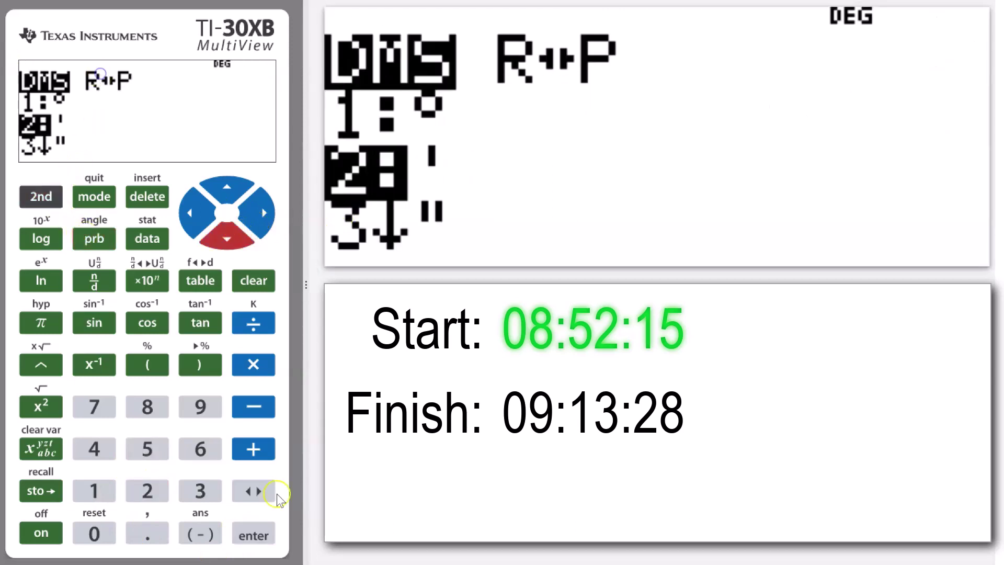
left_click(259, 528)
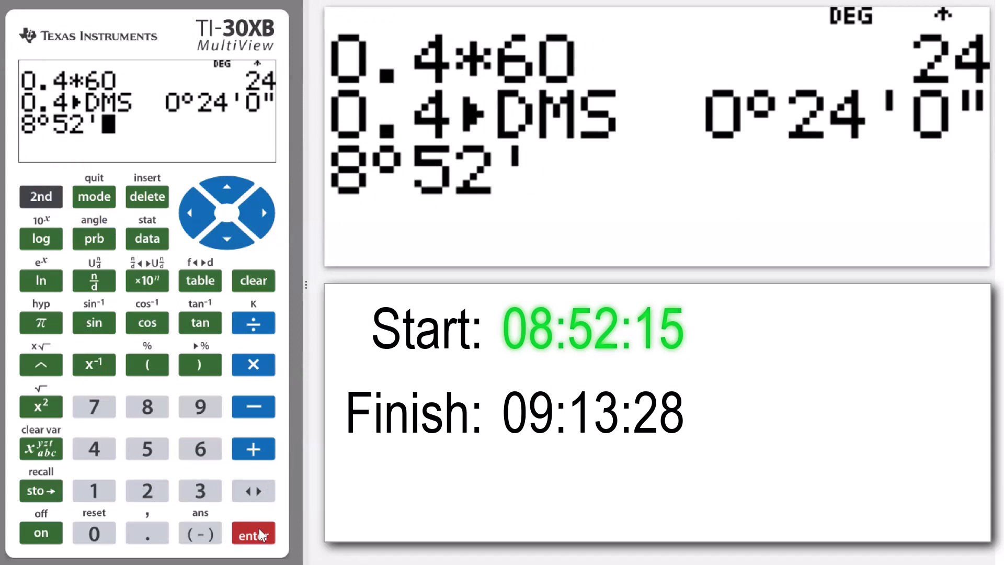
Step: Add 15" and evaluate 8°52'15" to get 8.870833333
left_click(99, 489)
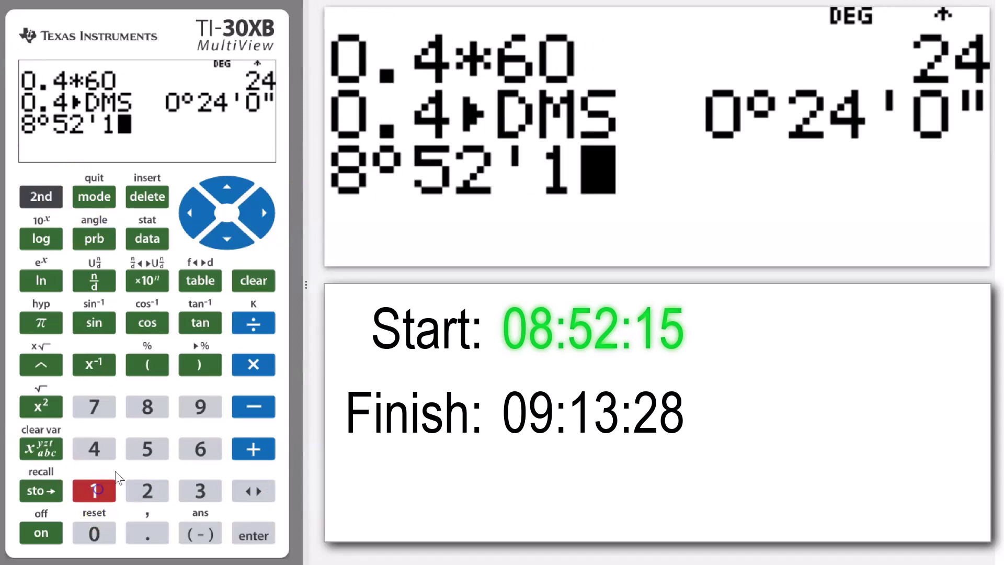
left_click(148, 448)
left_click(41, 196)
left_click(81, 238)
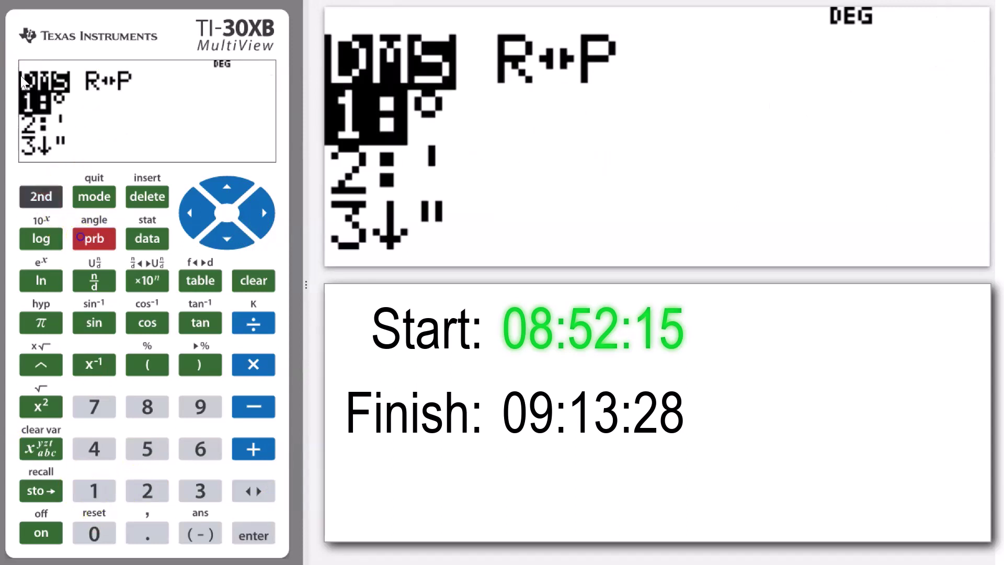
left_click(227, 236)
left_click(227, 237)
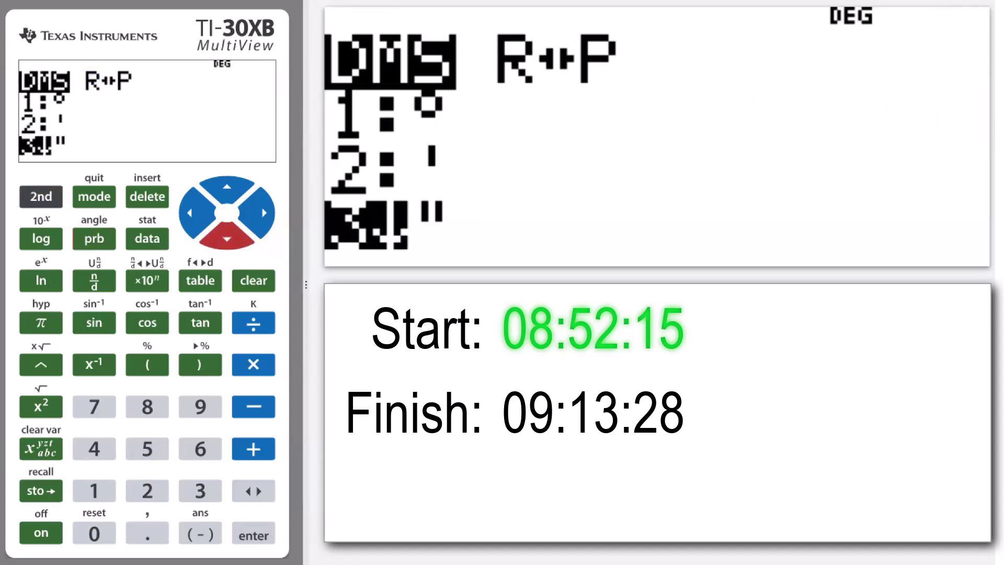
left_click(255, 538)
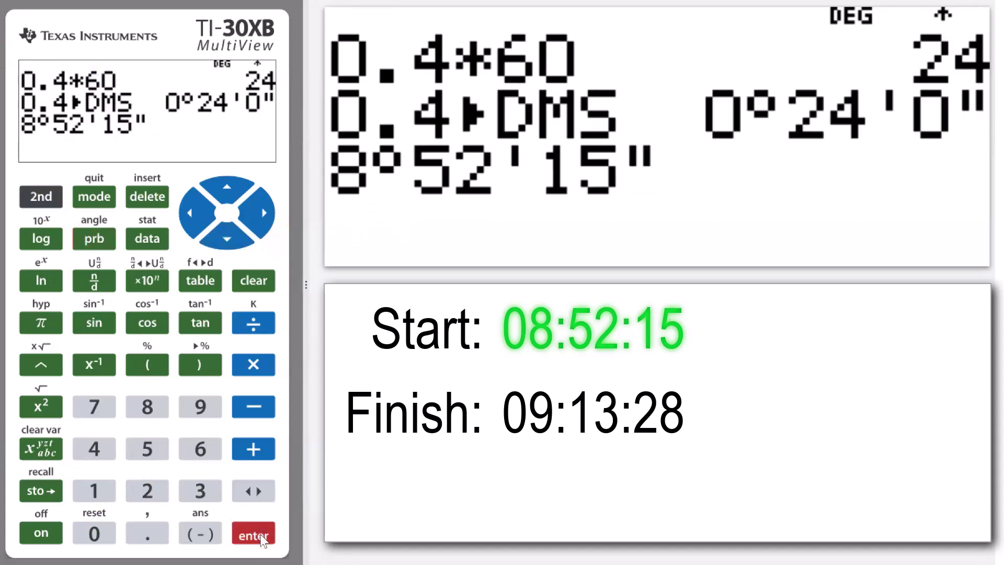
left_click(255, 536)
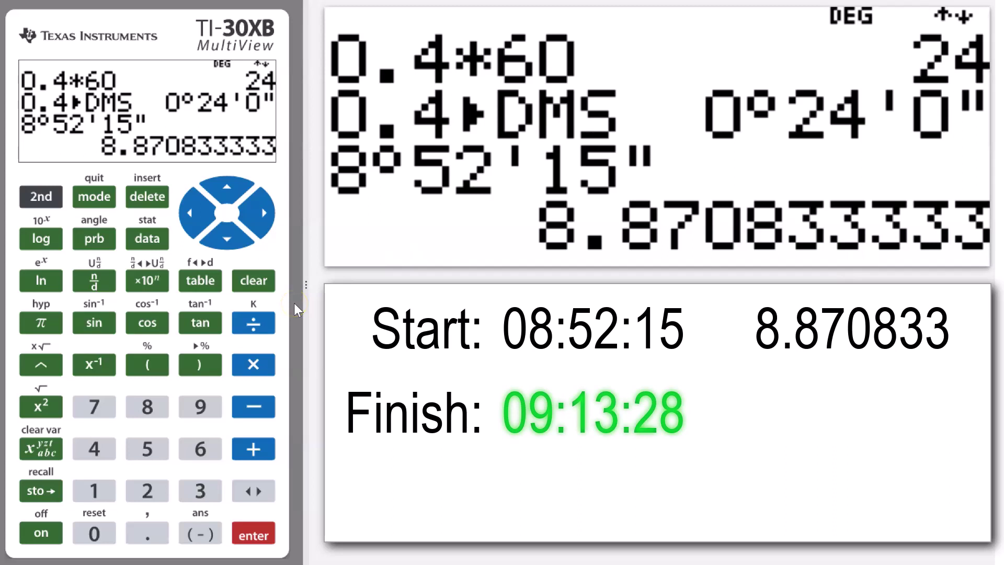
Step: Enter 9°13' using the degree and minute marks from the angle menu
left_click(197, 409)
left_click(40, 196)
left_click(86, 238)
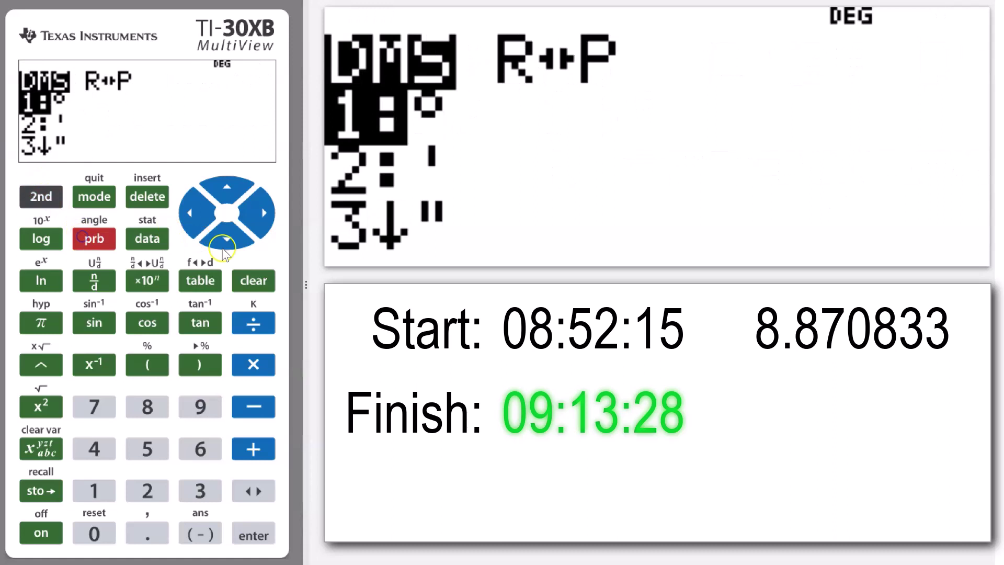
left_click(253, 535)
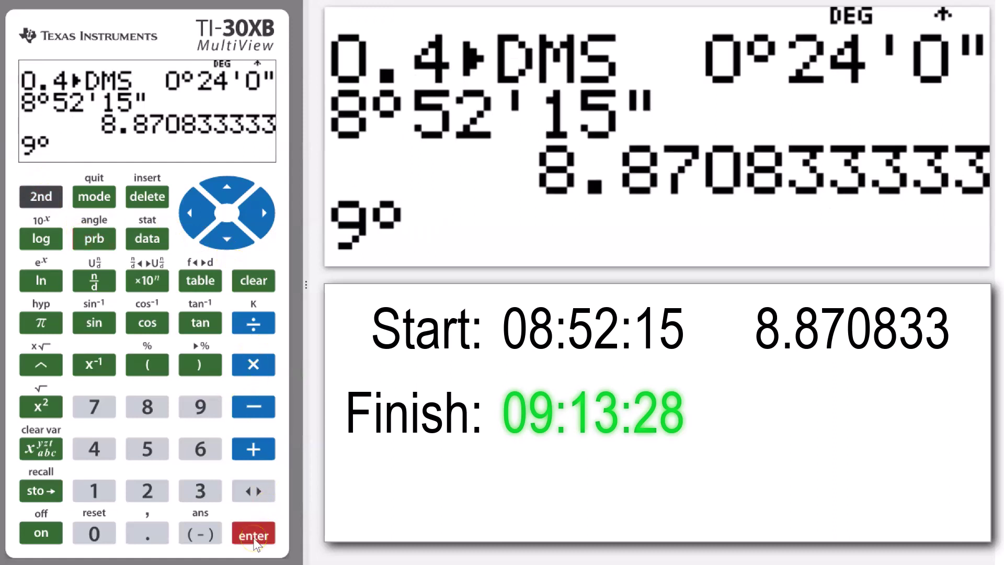
left_click(81, 493)
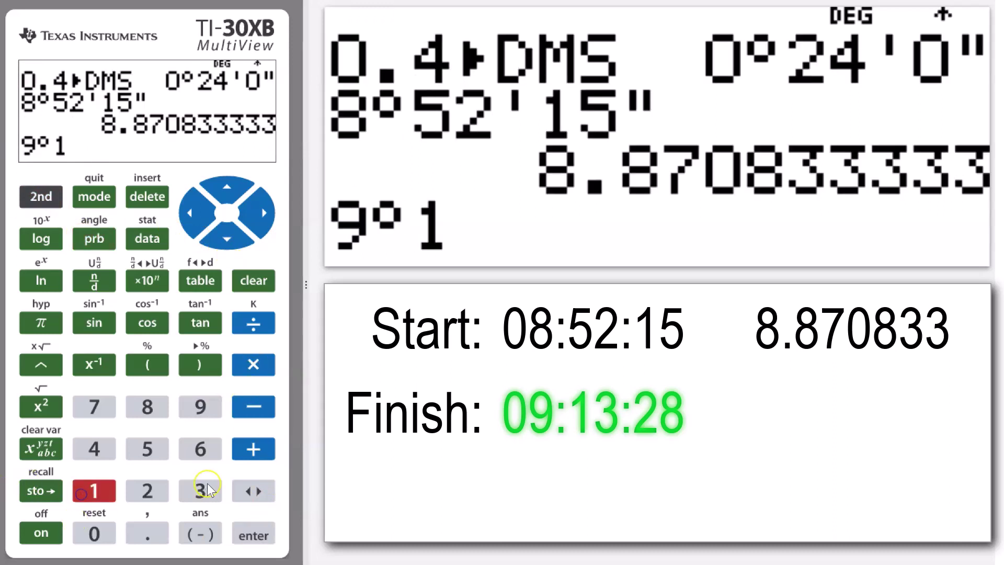
left_click(200, 490)
left_click(41, 196)
left_click(95, 238)
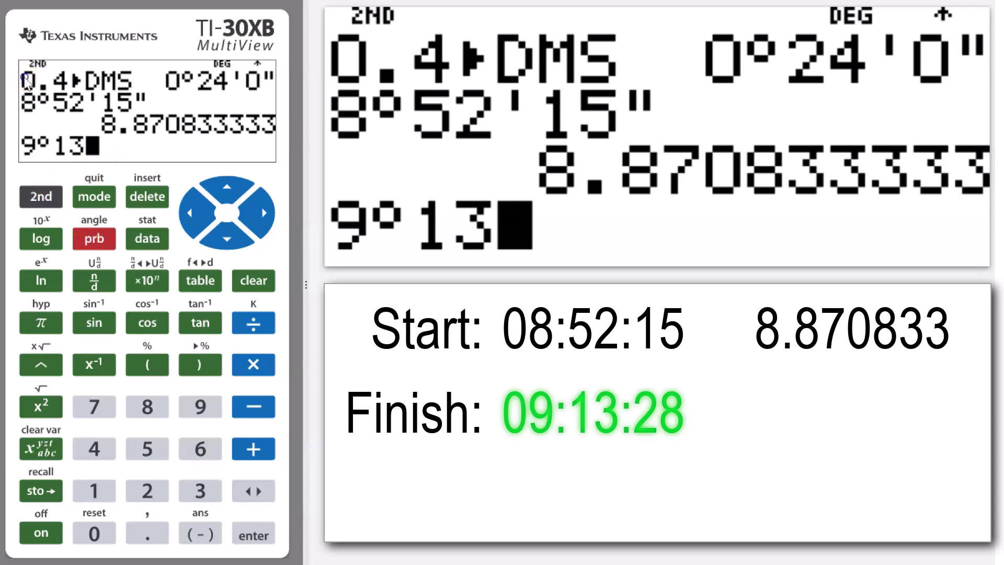
left_click(226, 238)
left_click(254, 534)
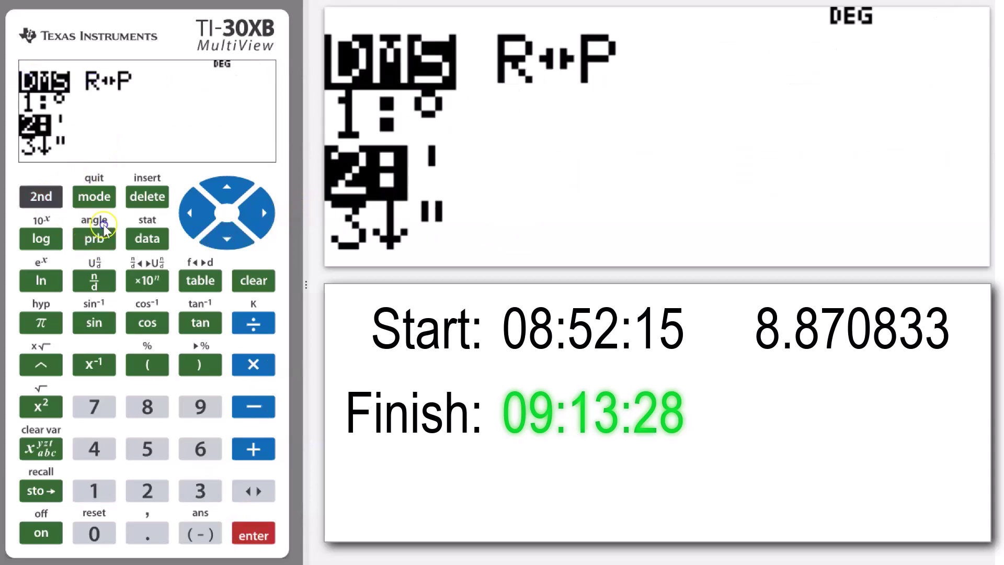
left_click(253, 535)
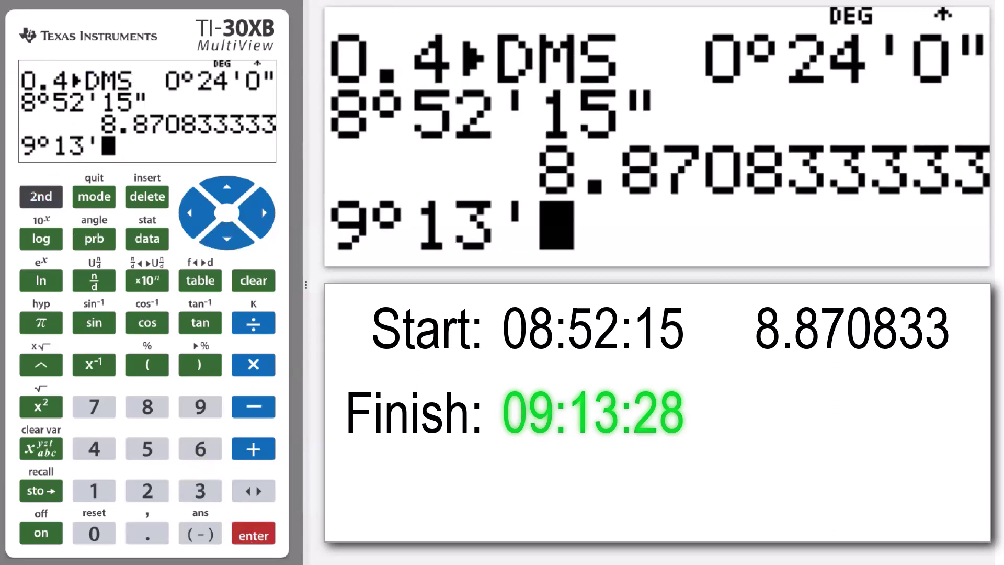
Step: Add 28" and evaluate 9°13'28" to get 9.224444444
type("28")
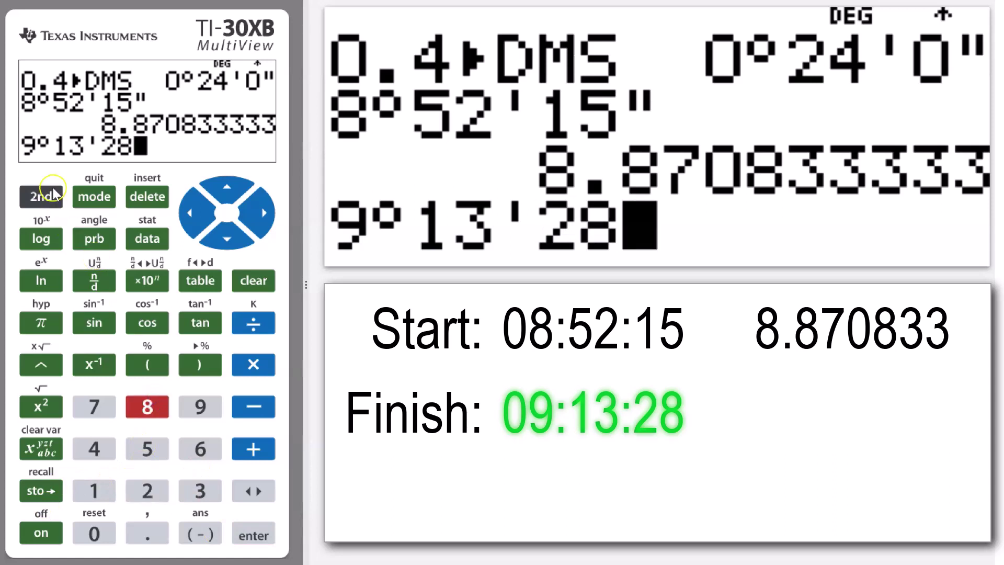
left_click(52, 194)
left_click(94, 238)
left_click(228, 239)
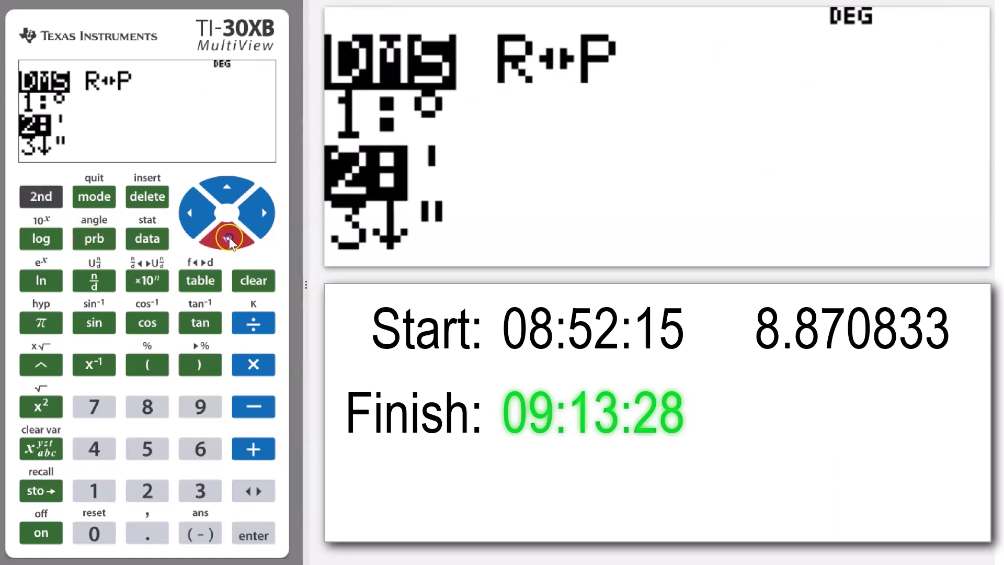
left_click(228, 238)
left_click(253, 534)
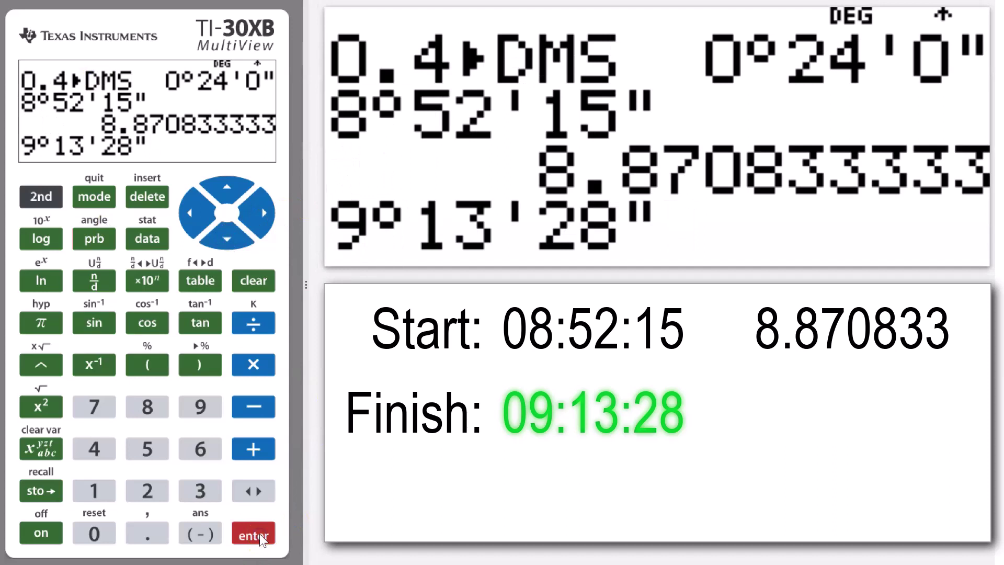
left_click(259, 533)
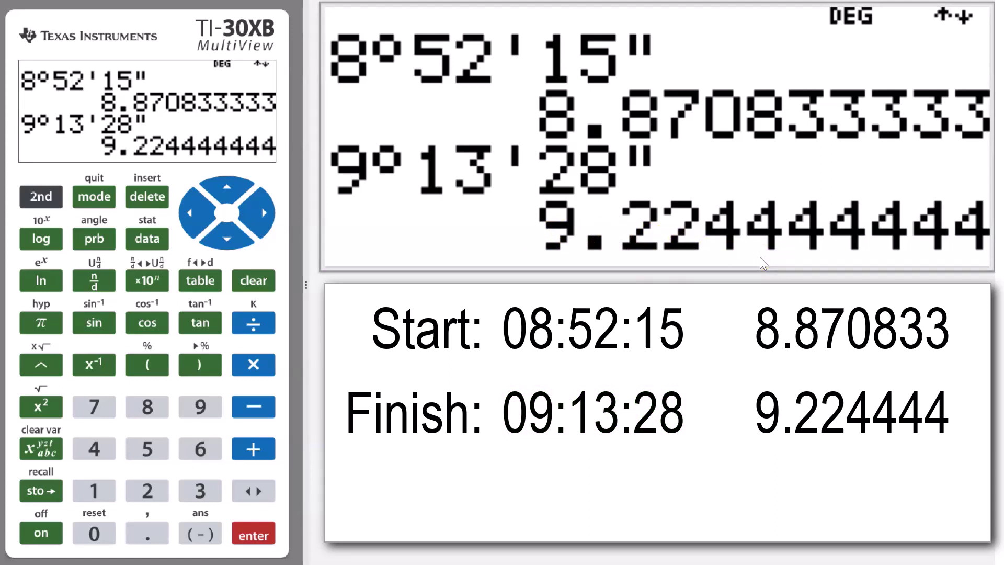
Step: Recall 9.224444444 and 8.870833333 from history and subtract them, giving 0.353611111
left_click(569, 242)
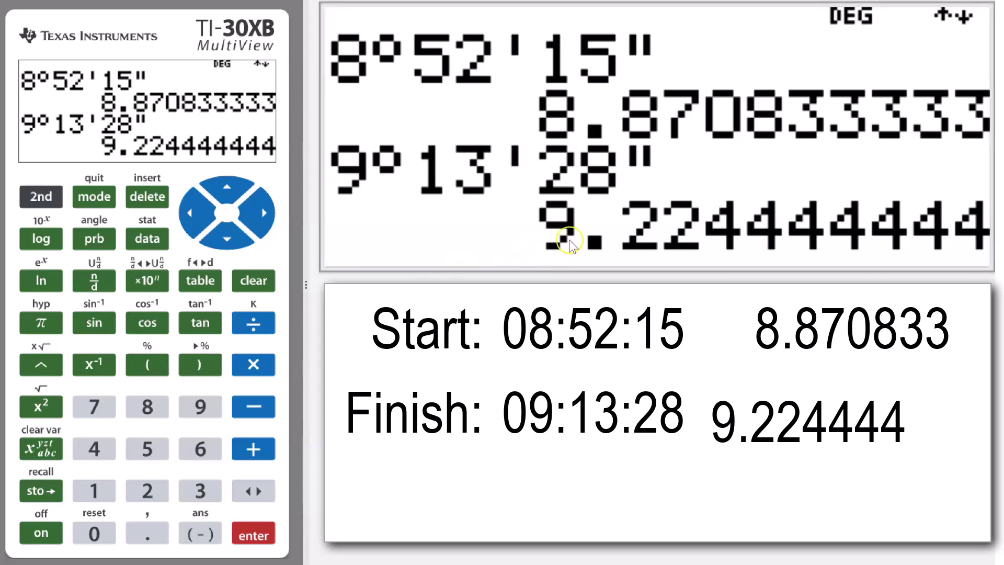
left_click(232, 197)
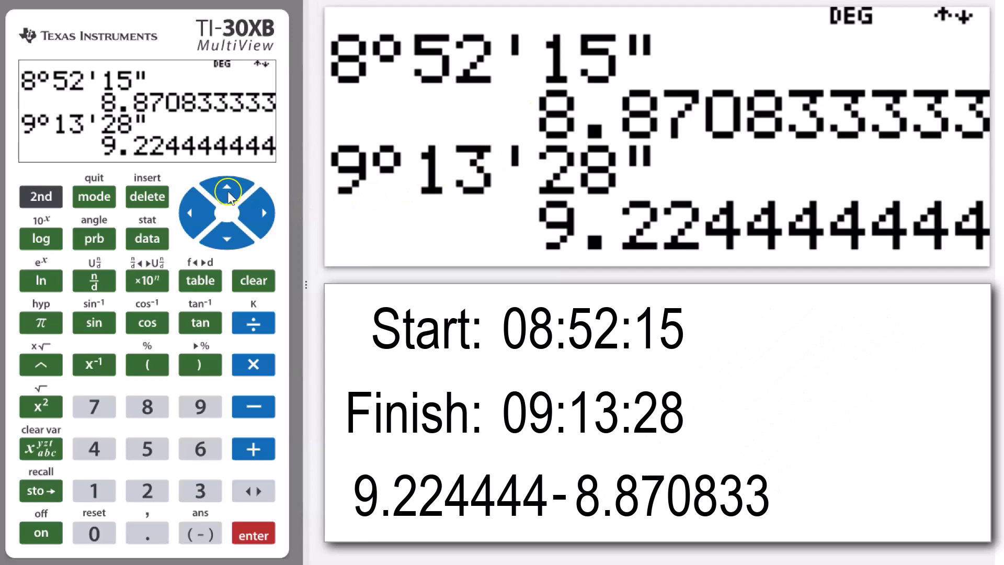
left_click(228, 195)
left_click(280, 537)
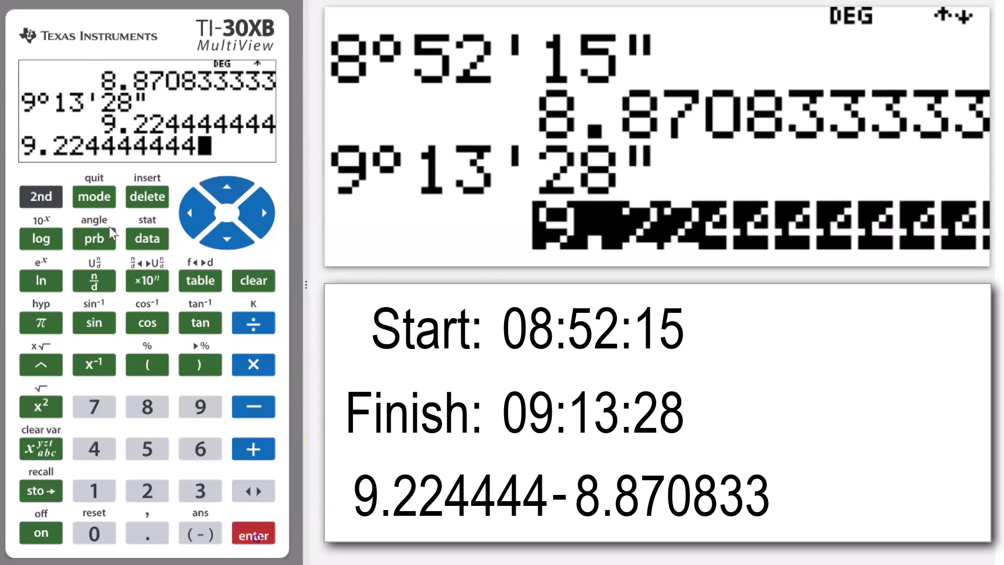
left_click(254, 407)
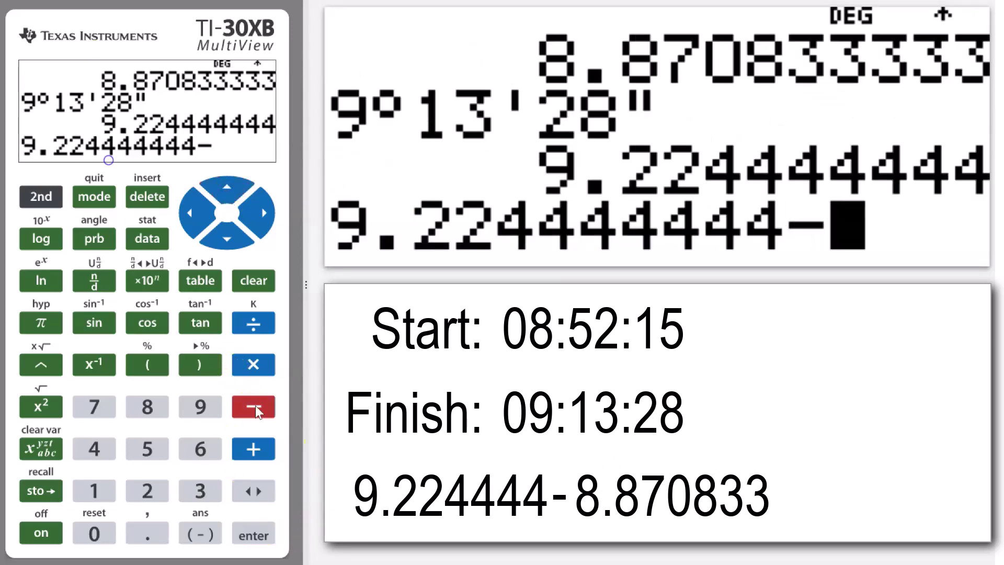
left_click(228, 187)
left_click(228, 187)
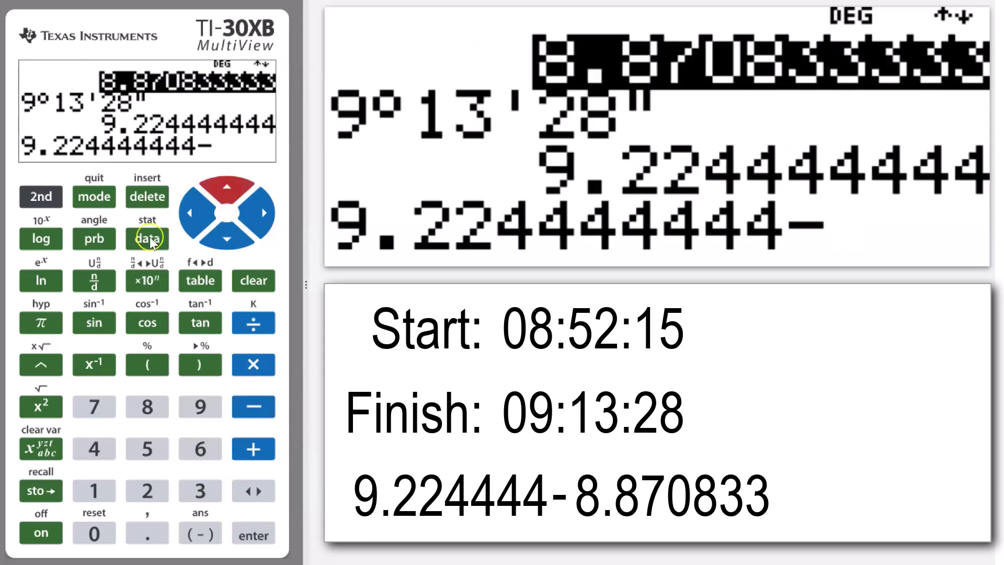
left_click(255, 534)
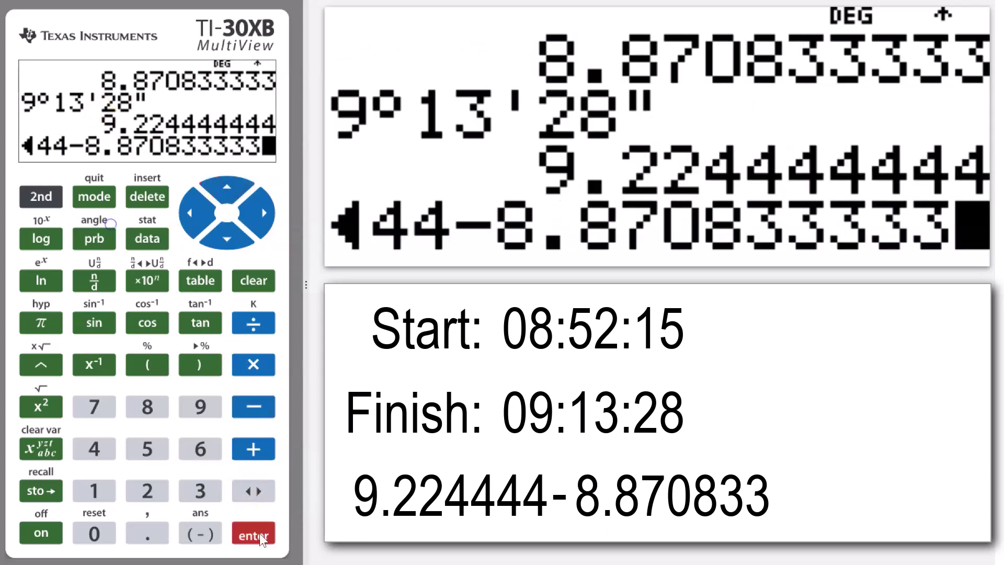
left_click(261, 535)
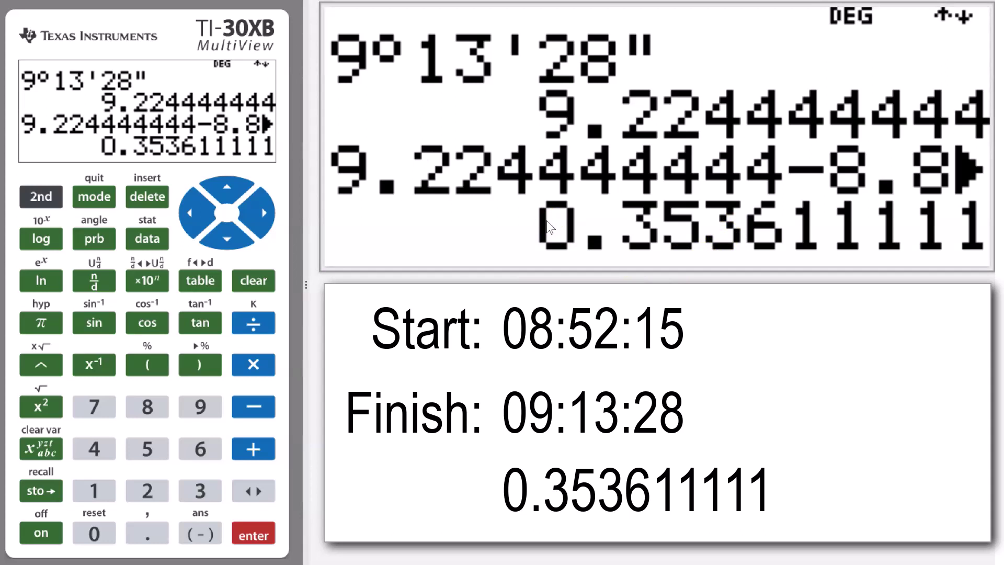
Step: Recall 0.353611111 from history and apply ▶DMS, showing 0°21'13"
left_click(228, 199)
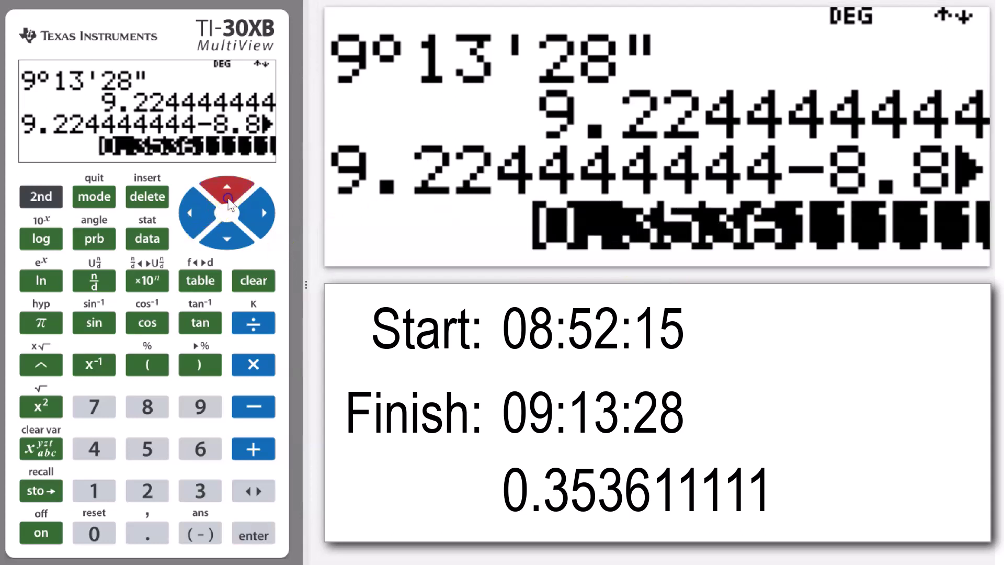
left_click(251, 535)
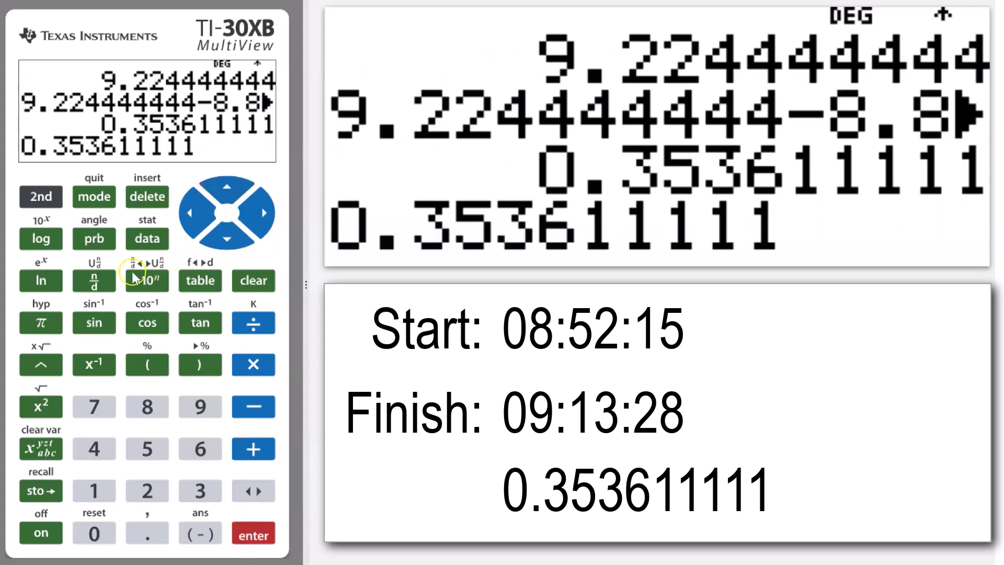
left_click(41, 196)
left_click(94, 238)
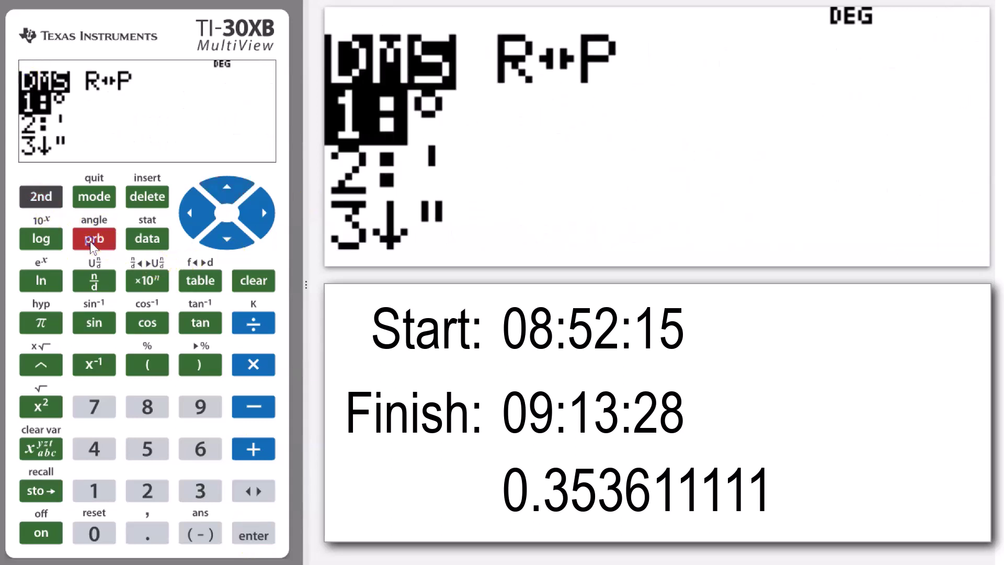
left_click(226, 230)
left_click(226, 230)
left_click(226, 230)
left_click(226, 230)
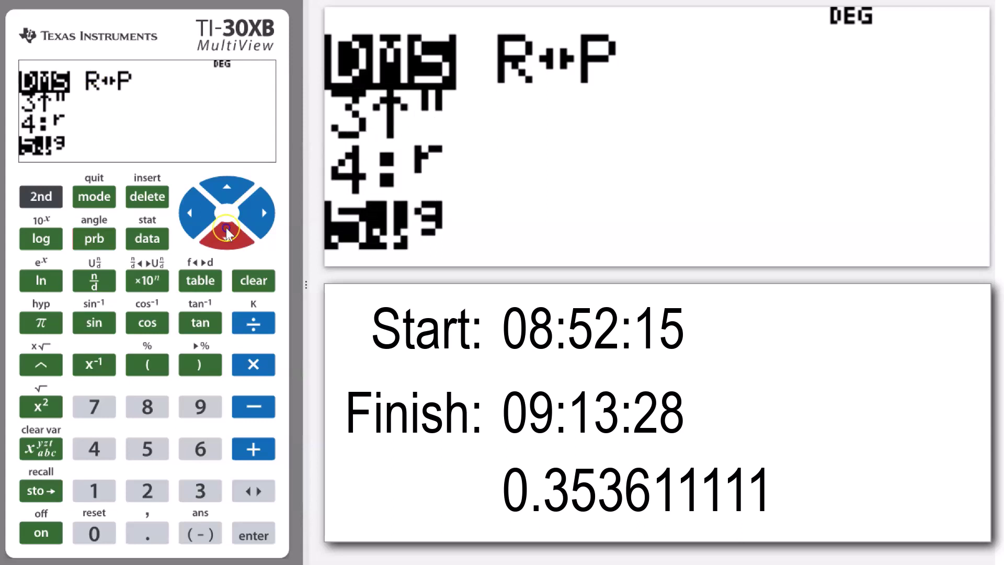
left_click(226, 230)
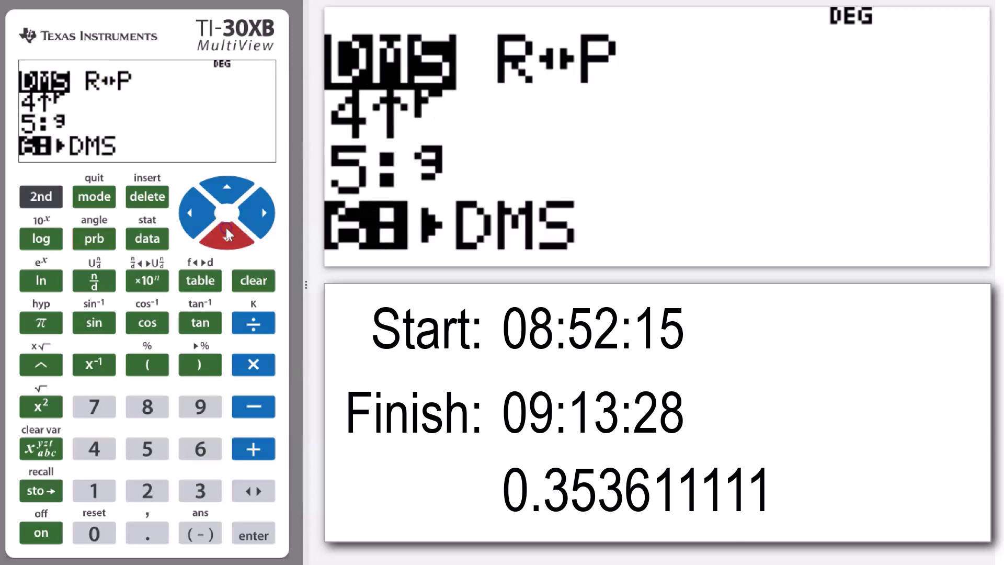
left_click(251, 530)
left_click(251, 531)
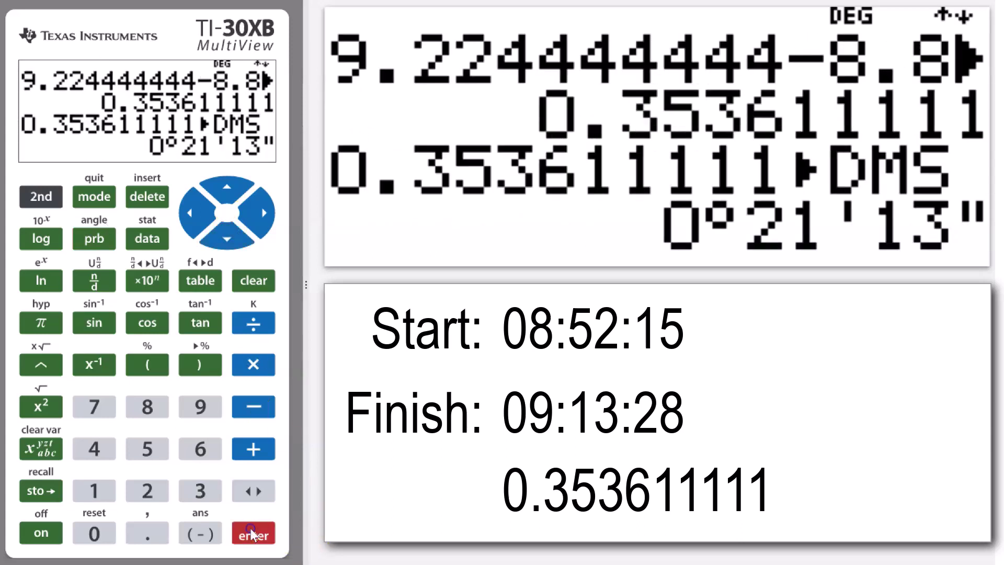